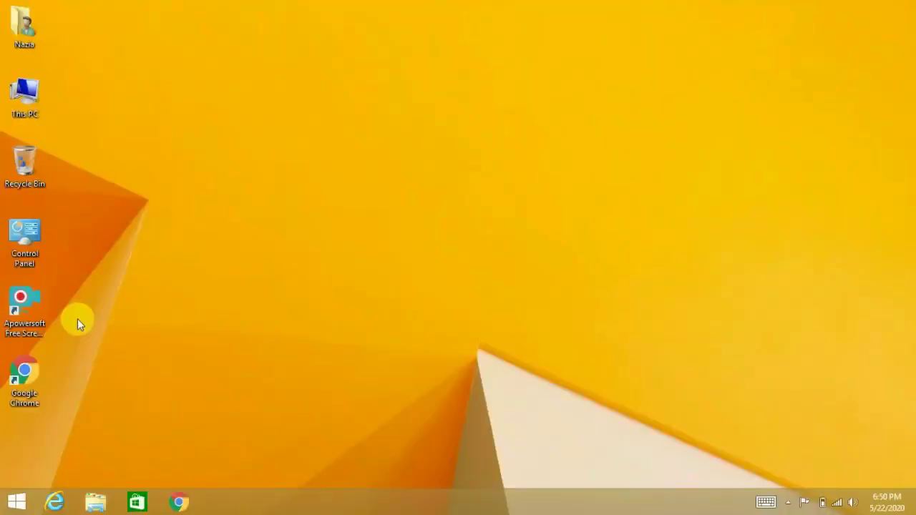
Step: Launch Google Chrome and search Google for 'h96 max plus' using the h96 suggestion
{"action": "double_click", "coordinate": [33, 355]}
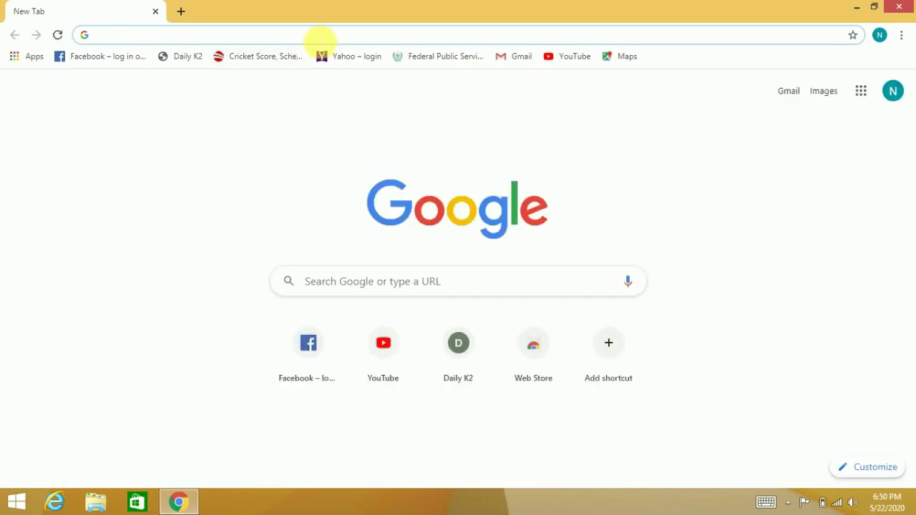
{"action": "type", "text": "h"}
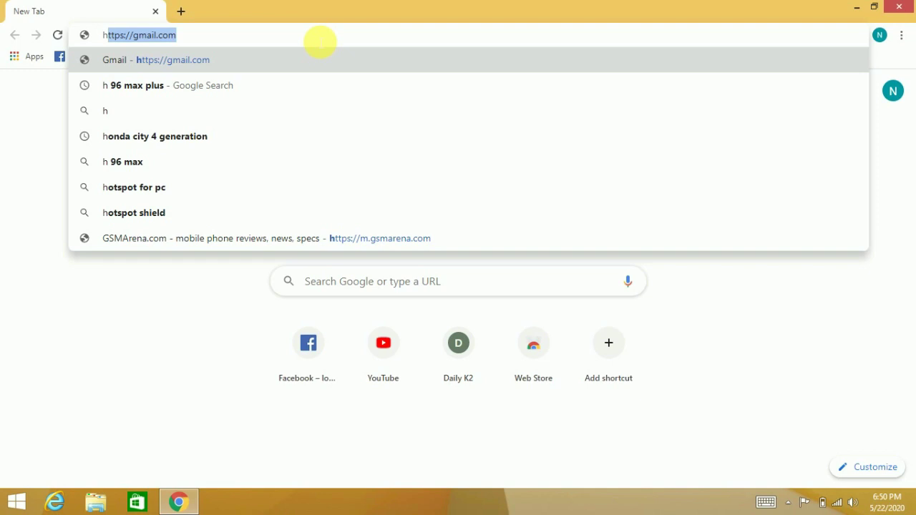
{"action": "type", "text": "9"}
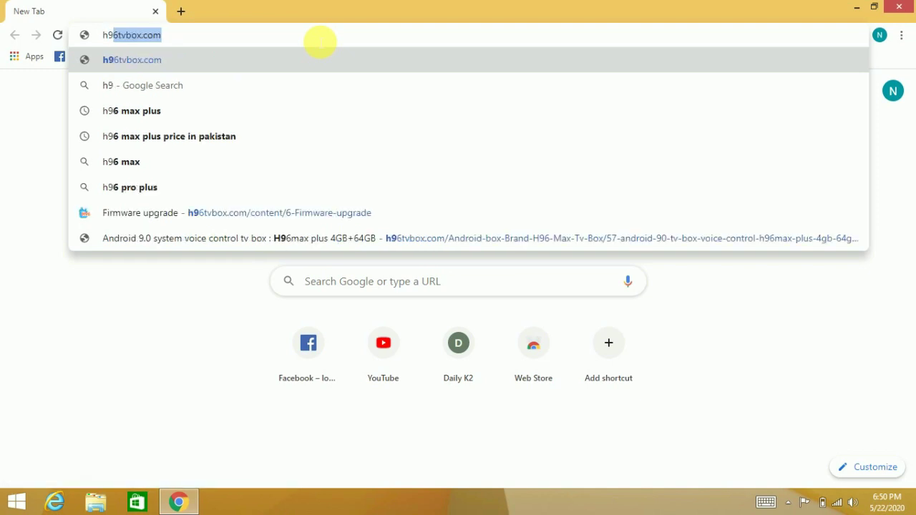
{"action": "type", "text": "6"}
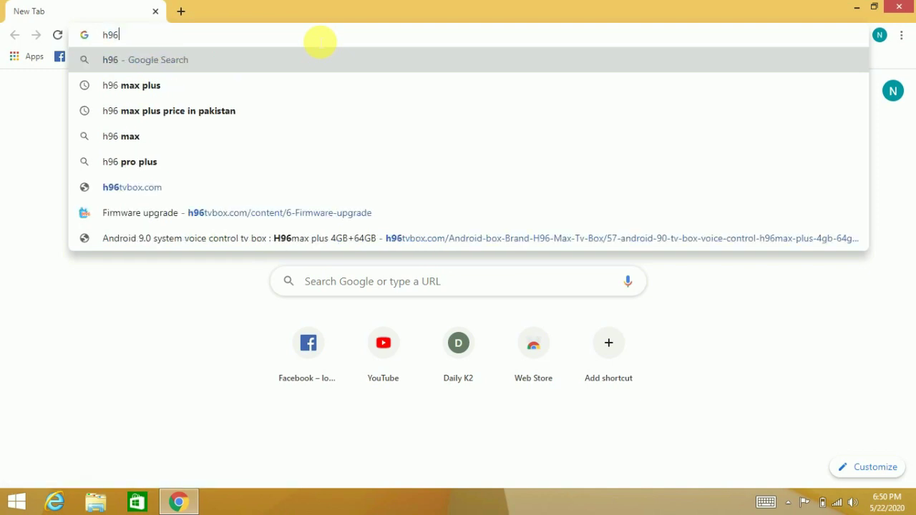
{"action": "left_click", "coordinate": [136, 92]}
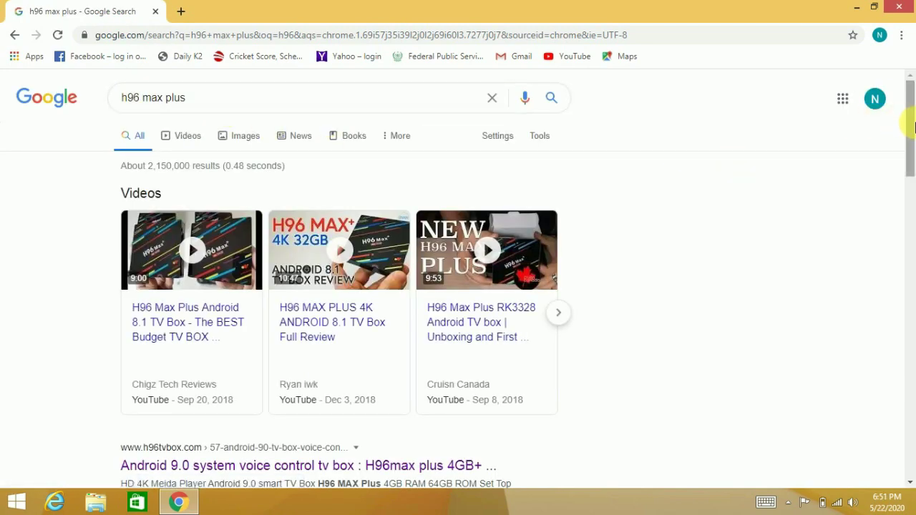
Step: Open the h96tvbox.com H96max plus page and go to its Firmware Upgrade listing for H96 MAX+ Android 9.0
{"action": "left_click_drag", "start_coordinate": [912, 127], "coordinate": [908, 173]}
{"action": "left_click", "coordinate": [278, 288]}
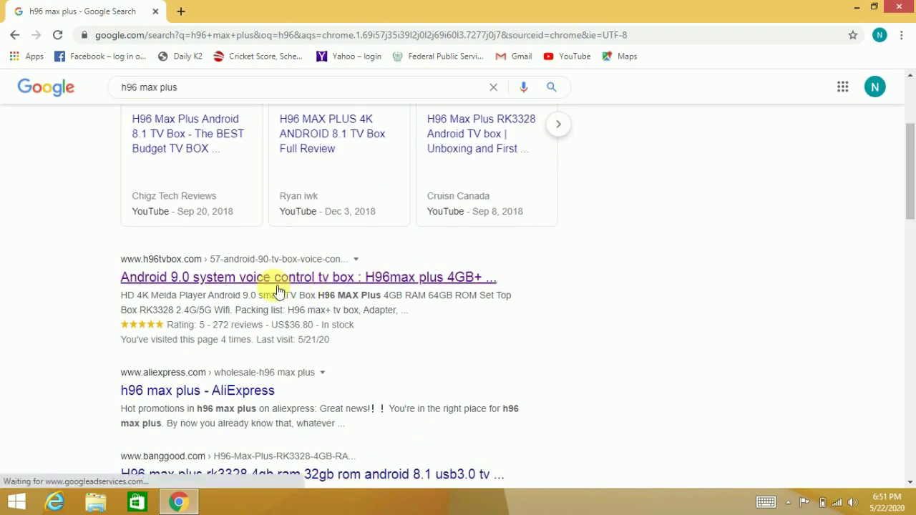
{"action": "left_click", "coordinate": [260, 279]}
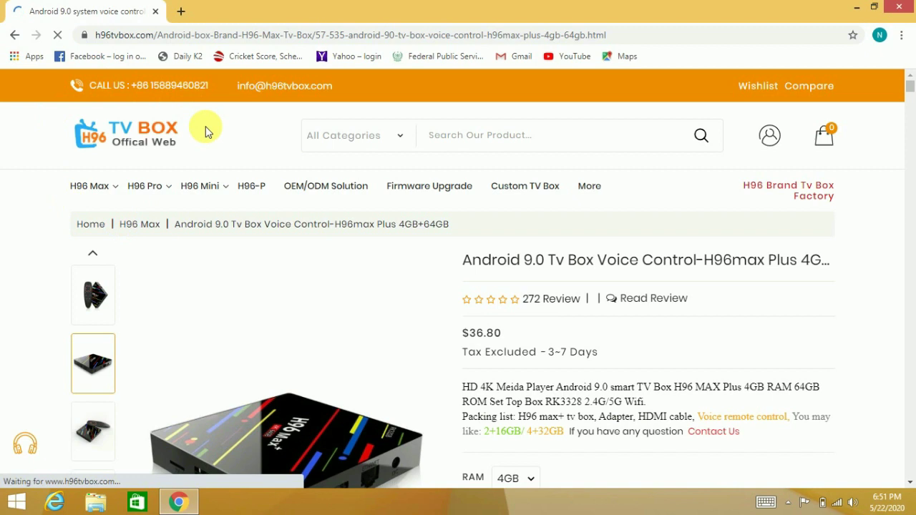
{"action": "left_click", "coordinate": [428, 192]}
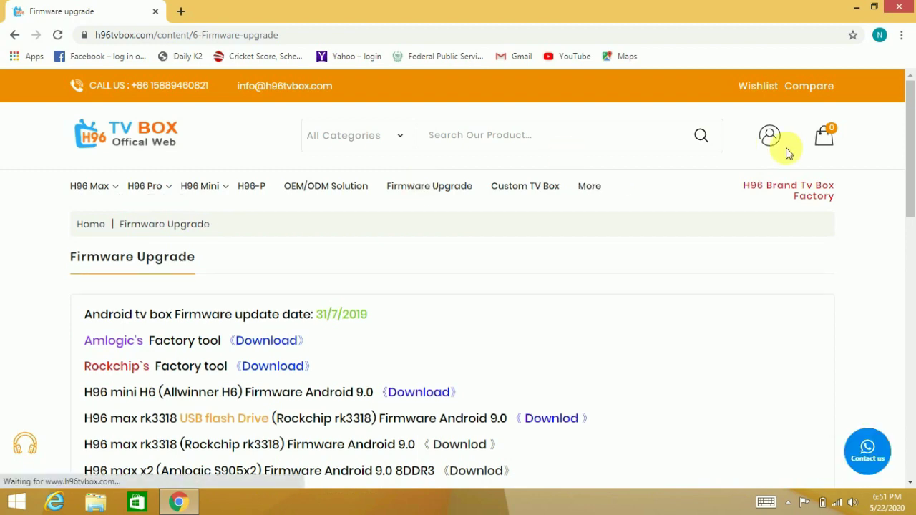
{"action": "left_click_drag", "start_coordinate": [909, 133], "coordinate": [913, 261]}
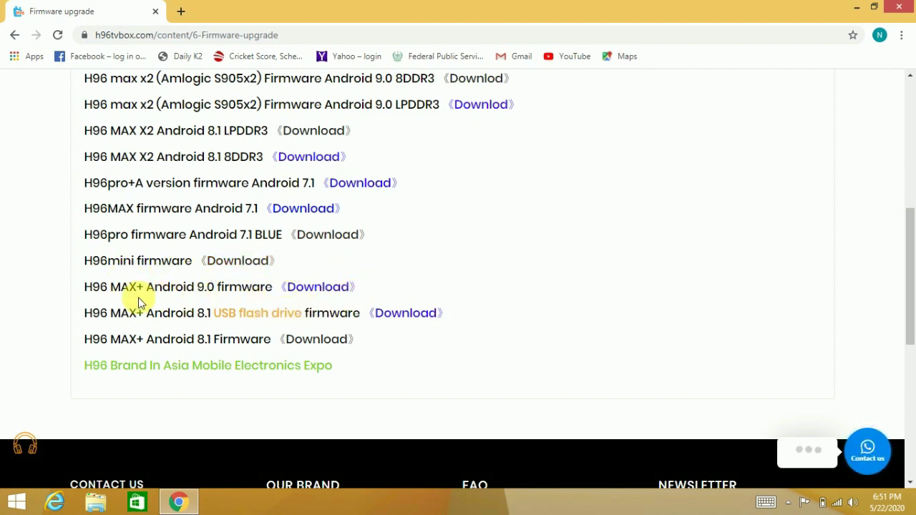
Step: Follow the H96 MAX+ Android 9.0 firmware download link to the shared Google Drive folder
{"action": "left_click", "coordinate": [314, 287]}
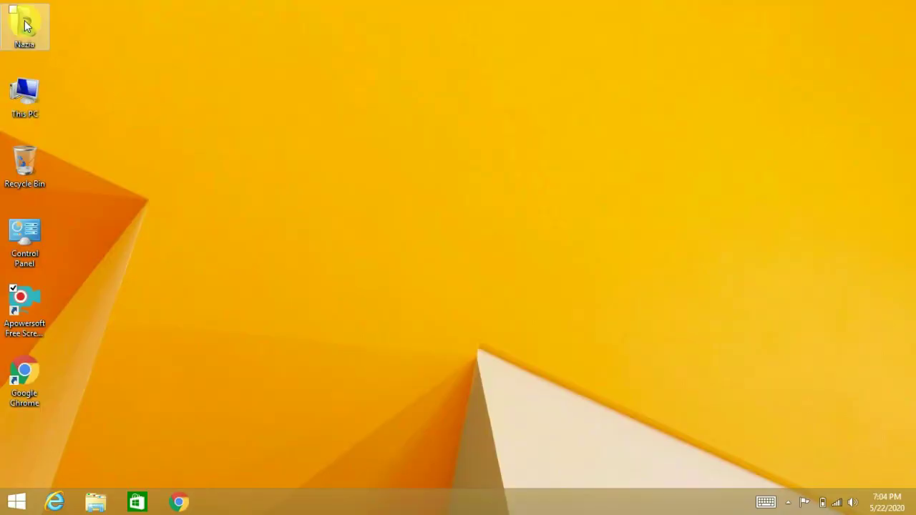
Step: Open the Downloads folder in File Explorer
{"action": "left_click", "coordinate": [25, 24]}
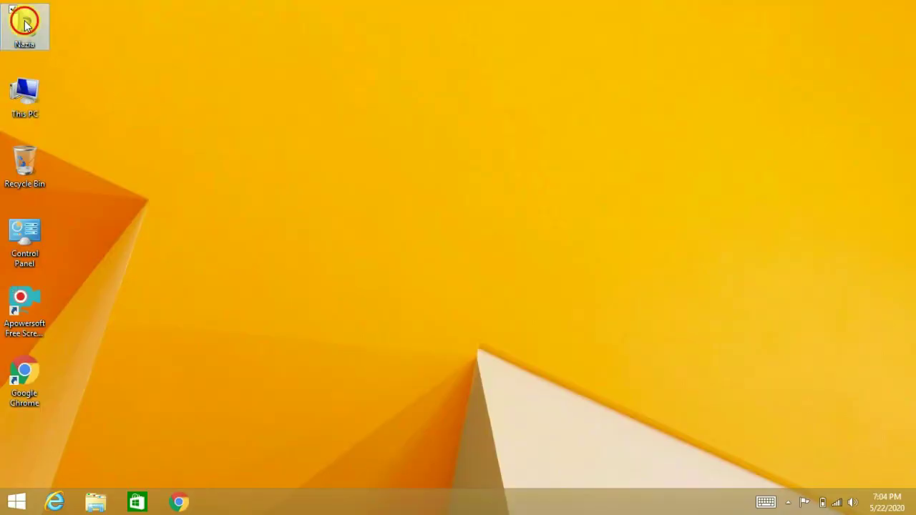
{"action": "double_click", "coordinate": [25, 23]}
{"action": "double_click", "coordinate": [300, 86]}
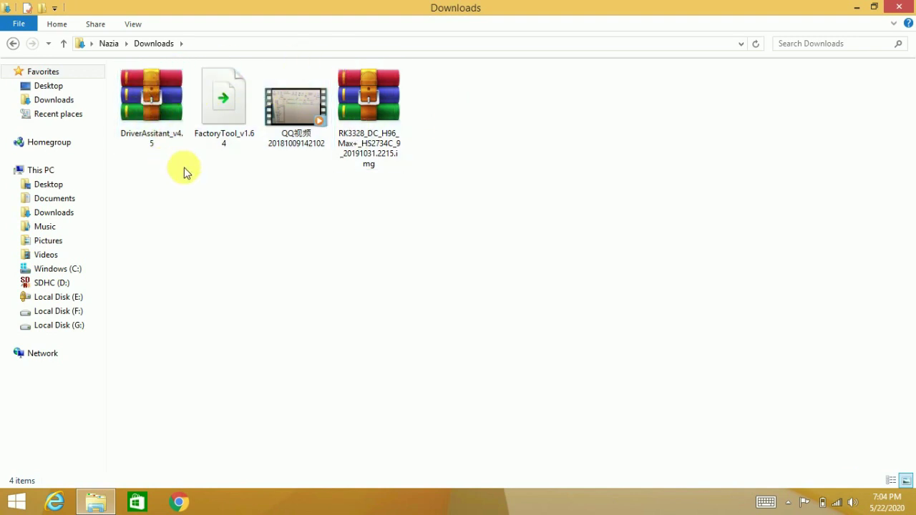
{"action": "left_click_drag", "start_coordinate": [129, 180], "coordinate": [465, 85]}
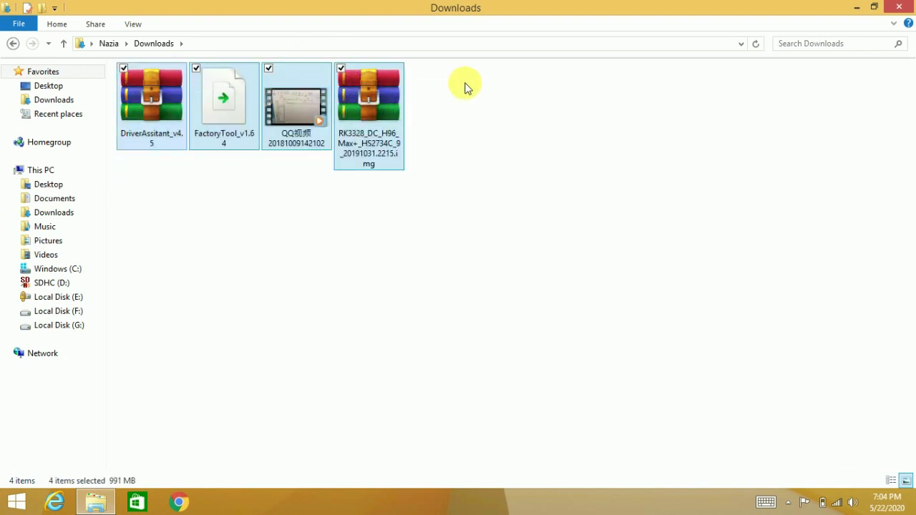
{"action": "left_click", "coordinate": [194, 194]}
Step: Extract the DriverAssitant_v4.5 and FactoryTool_v1.64 archives into their own folders
{"action": "right_click", "coordinate": [148, 85]}
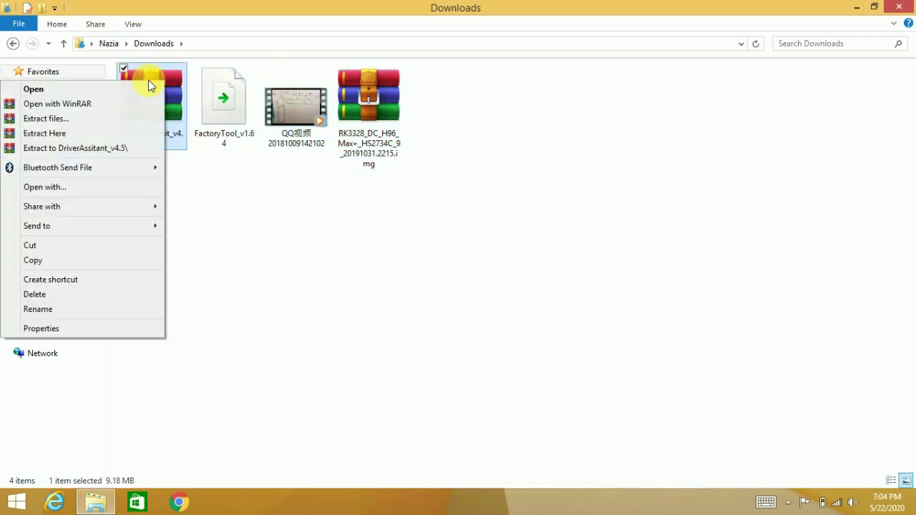
{"action": "left_click", "coordinate": [60, 122]}
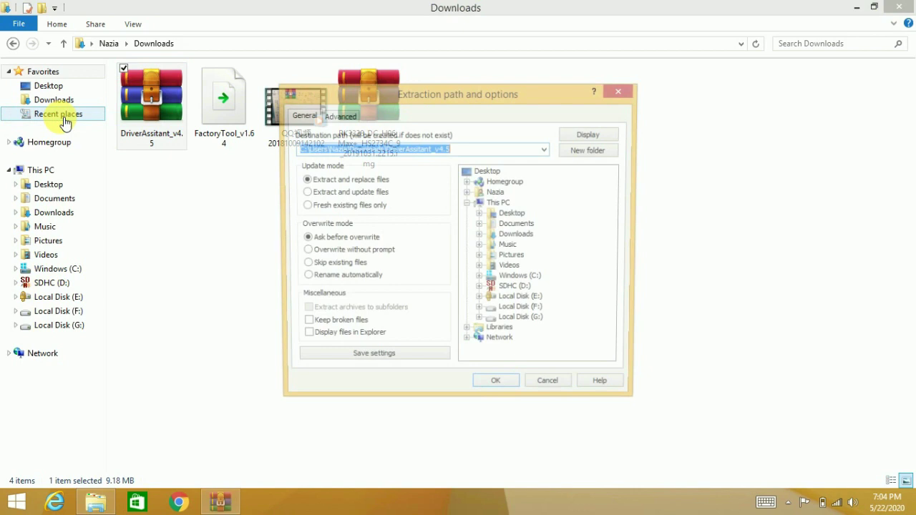
{"action": "left_click", "coordinate": [508, 391]}
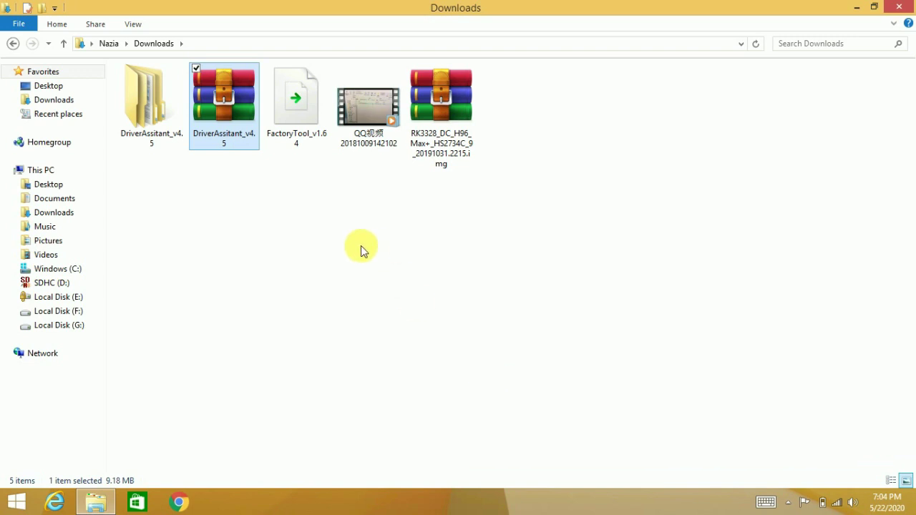
{"action": "right_click", "coordinate": [300, 102]}
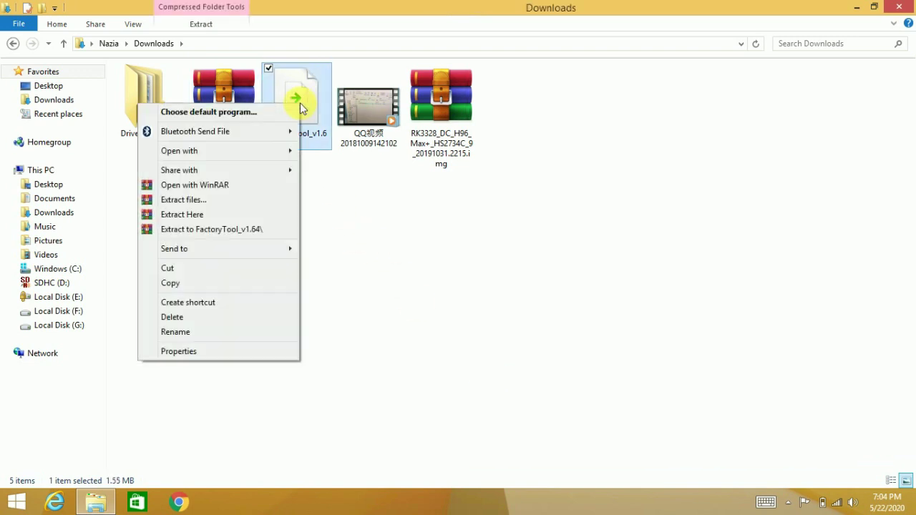
{"action": "left_click", "coordinate": [186, 201]}
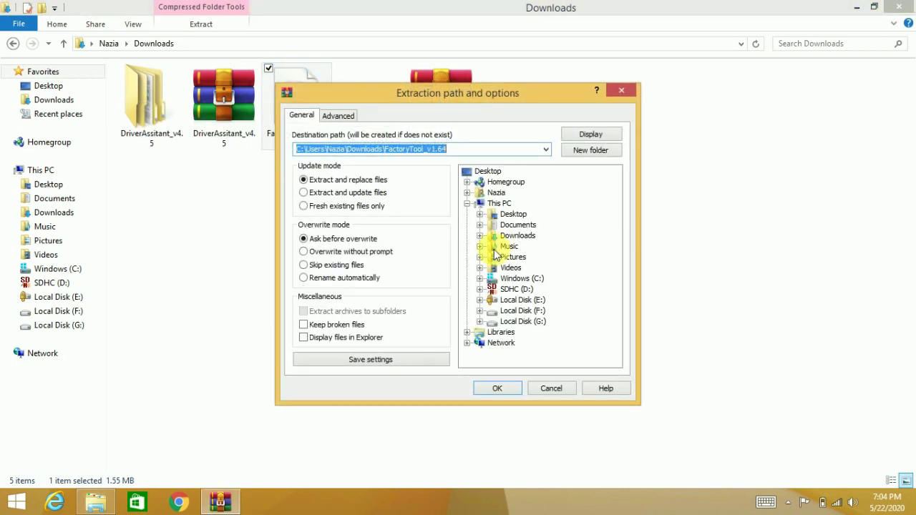
{"action": "left_click", "coordinate": [512, 391]}
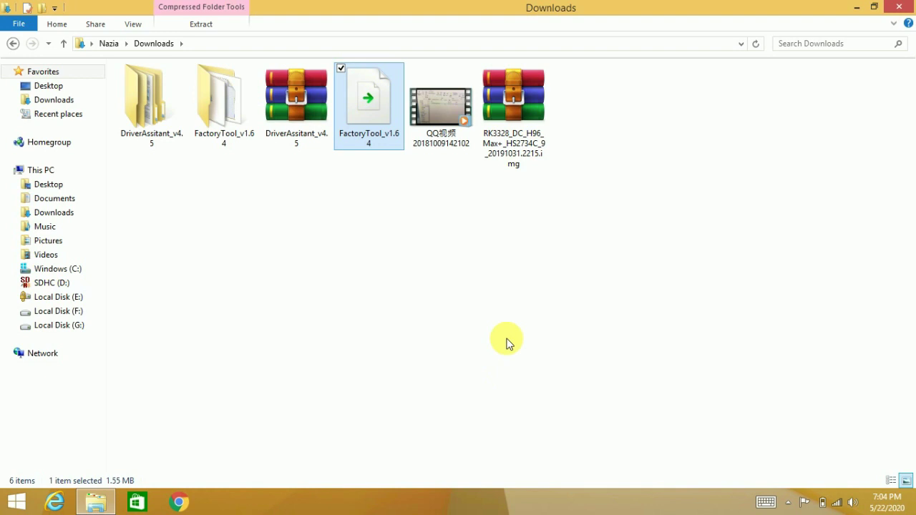
Step: Extract the RK3328_DC_H96_Max+_HS2734C_9_20191031.2215.img archive into its own folder with WinRAR
{"action": "right_click", "coordinate": [507, 91]}
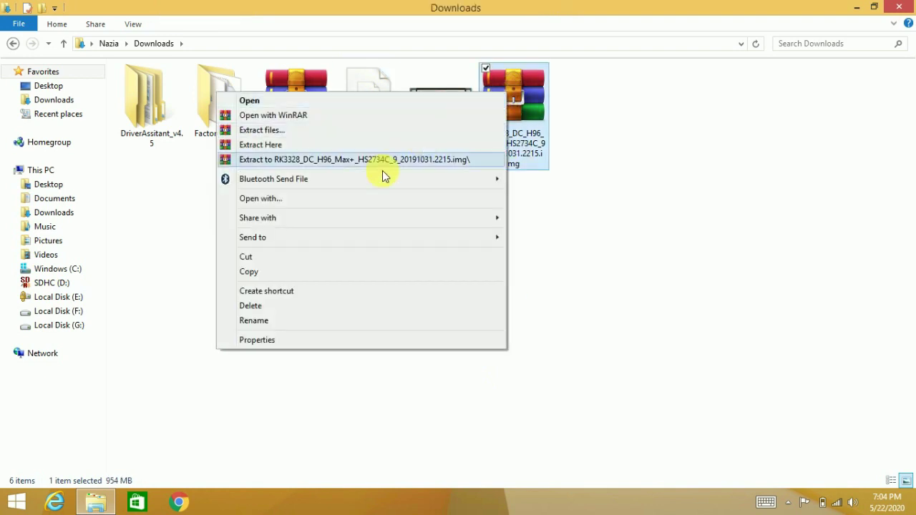
{"action": "left_click", "coordinate": [261, 131]}
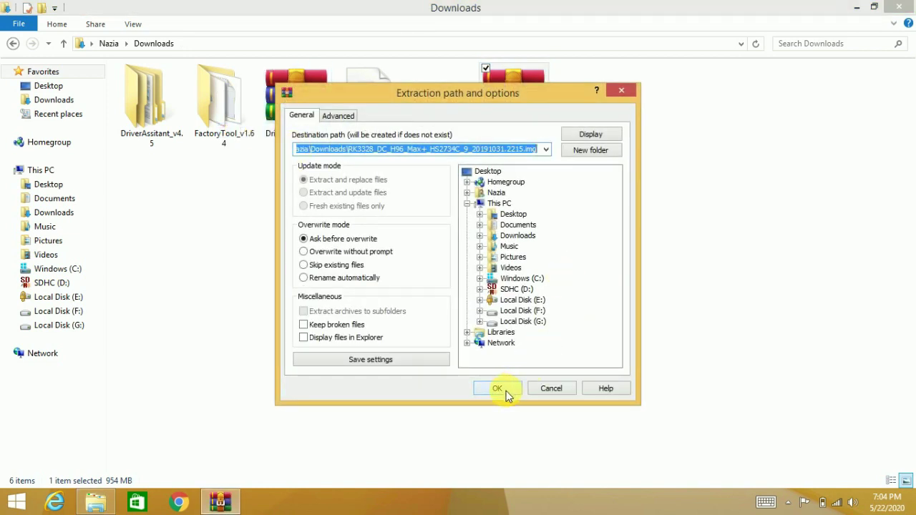
{"action": "left_click", "coordinate": [498, 389]}
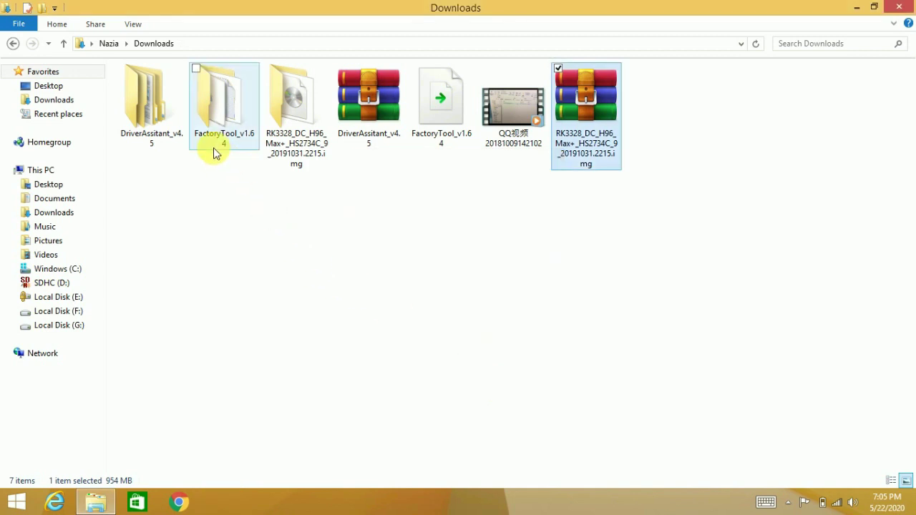
Step: Install the Rockchip USB driver from DriverAssitant_v4.5, close the assistant and return to Downloads
{"action": "double_click", "coordinate": [145, 116]}
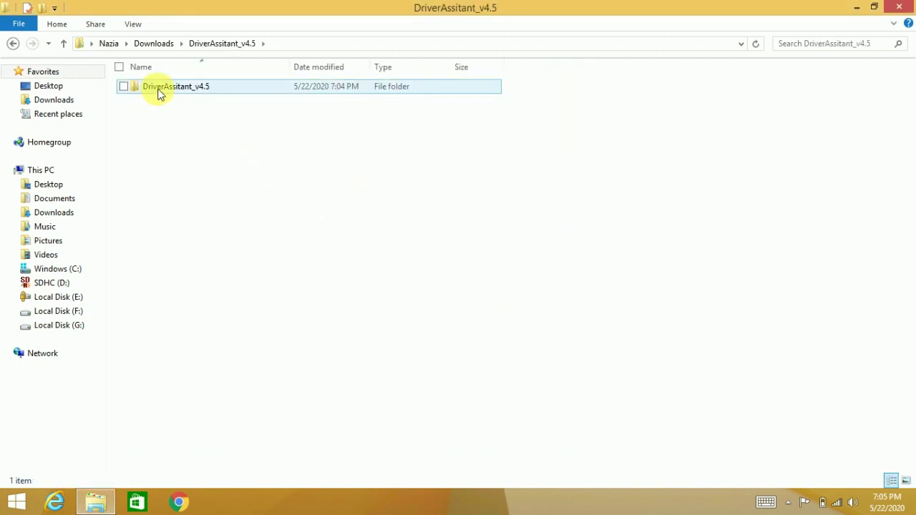
{"action": "double_click", "coordinate": [158, 91]}
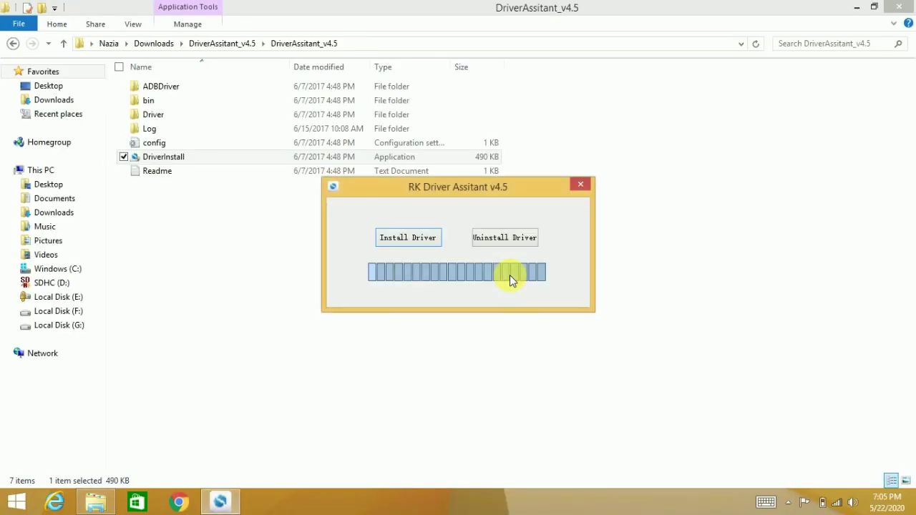
{"action": "left_click", "coordinate": [418, 242]}
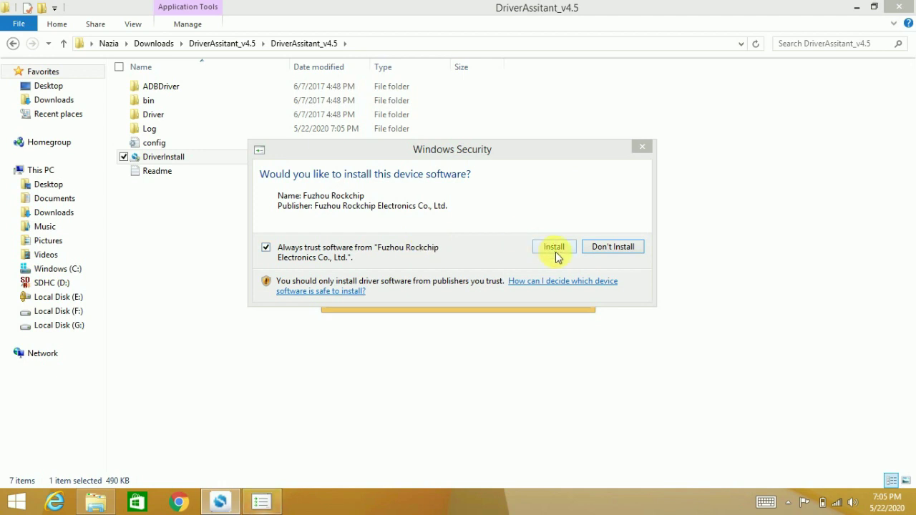
{"action": "left_click", "coordinate": [562, 249]}
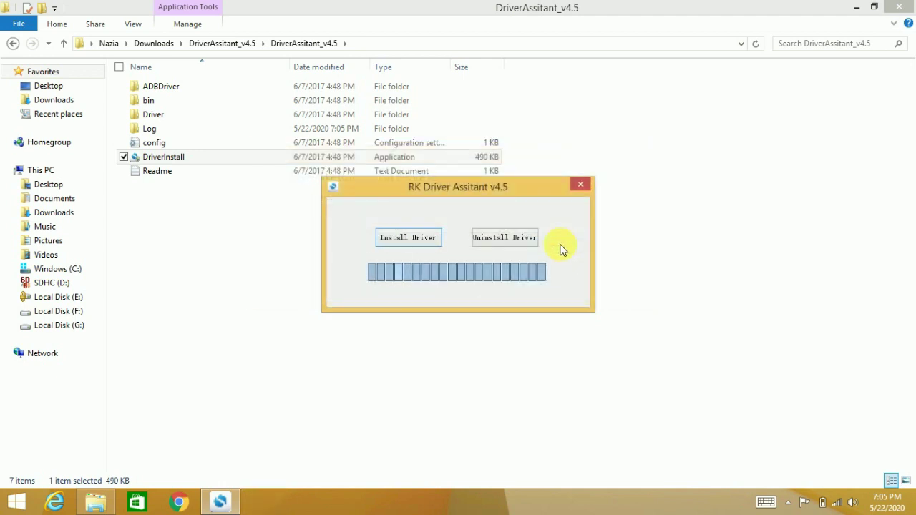
{"action": "left_click", "coordinate": [472, 291]}
{"action": "left_click", "coordinate": [582, 186]}
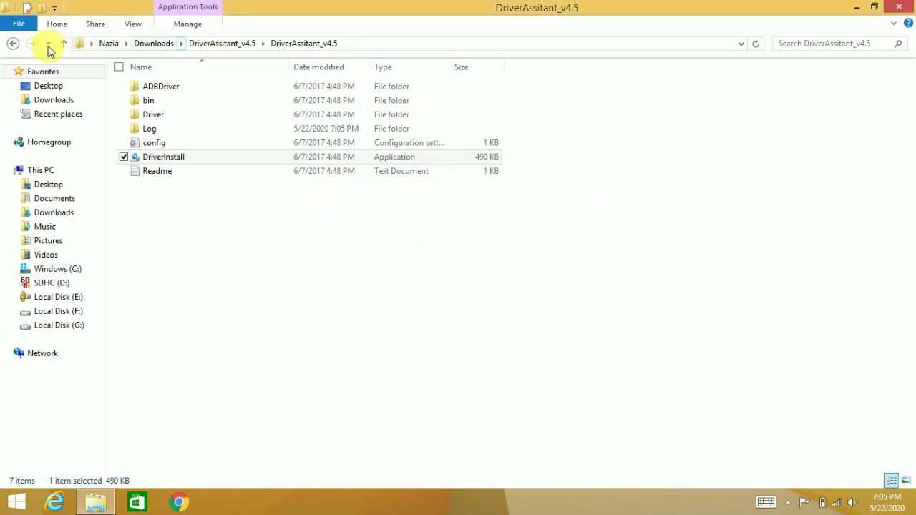
{"action": "left_click", "coordinate": [13, 45]}
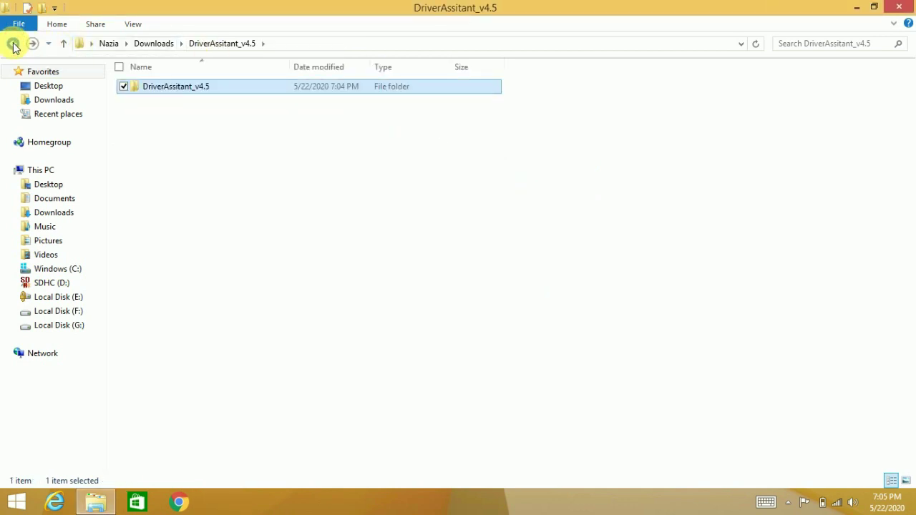
{"action": "left_click", "coordinate": [14, 45]}
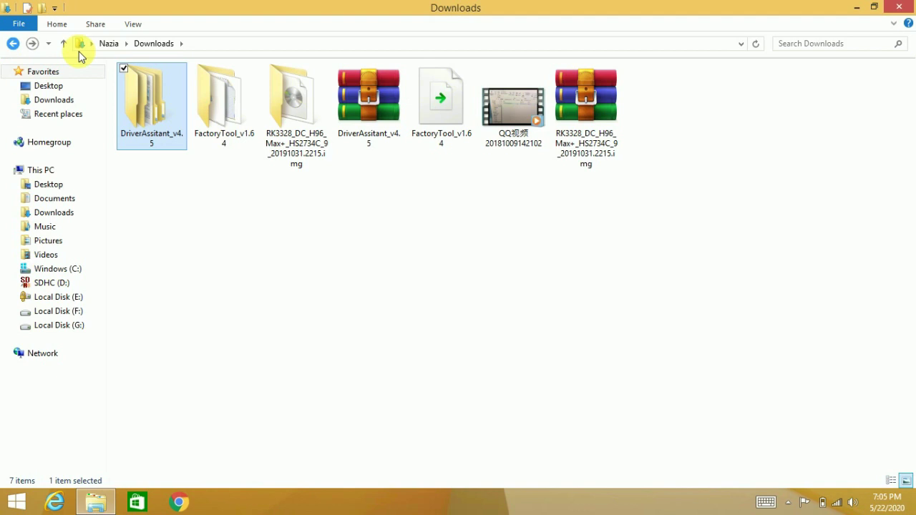
Step: Launch FactoryTool.exe from FactoryTool_v1.64 and set its language (语言选择) to English (英文)
{"action": "double_click", "coordinate": [222, 104]}
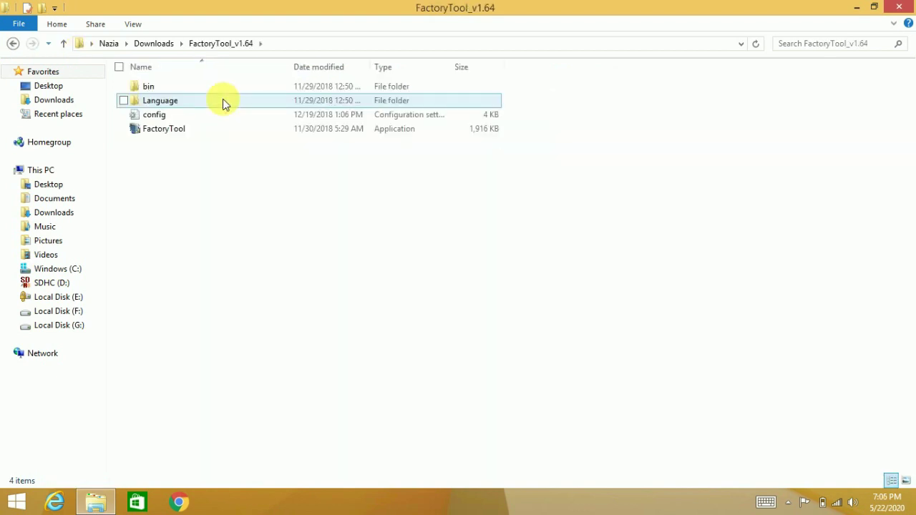
{"action": "double_click", "coordinate": [168, 130]}
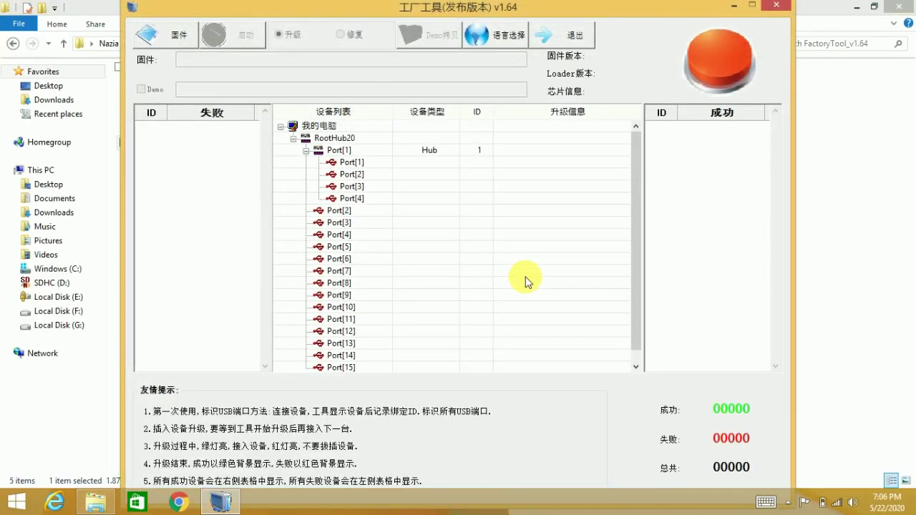
{"action": "left_click", "coordinate": [521, 41]}
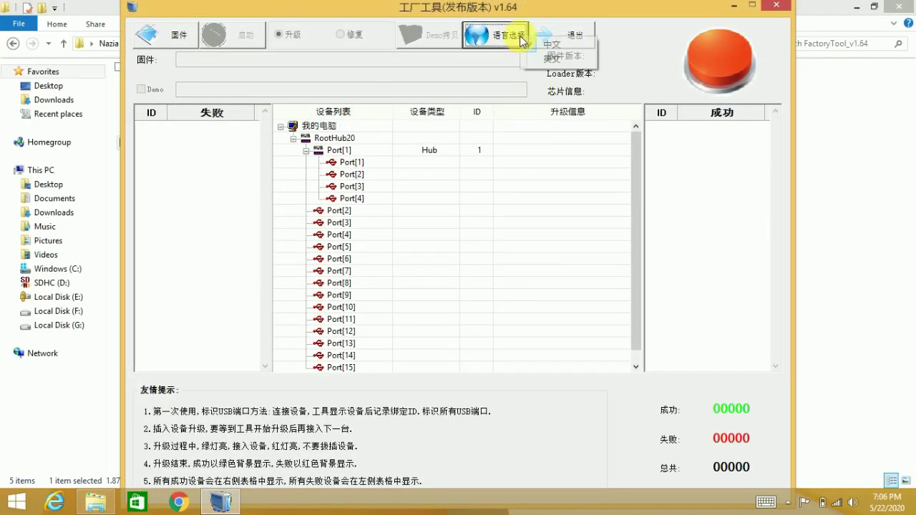
{"action": "left_click", "coordinate": [551, 32]}
{"action": "left_click", "coordinate": [551, 33]}
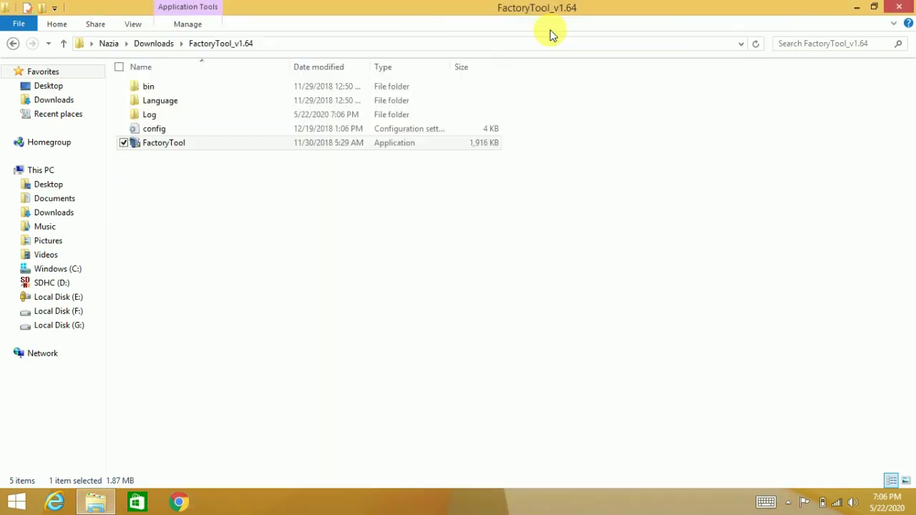
{"action": "double_click", "coordinate": [156, 142]}
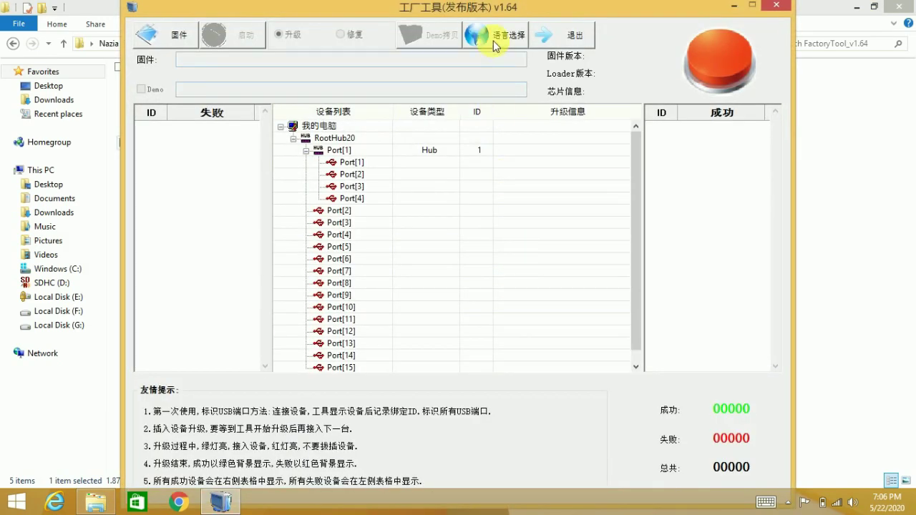
{"action": "left_click", "coordinate": [494, 46]}
{"action": "left_click", "coordinate": [526, 62]}
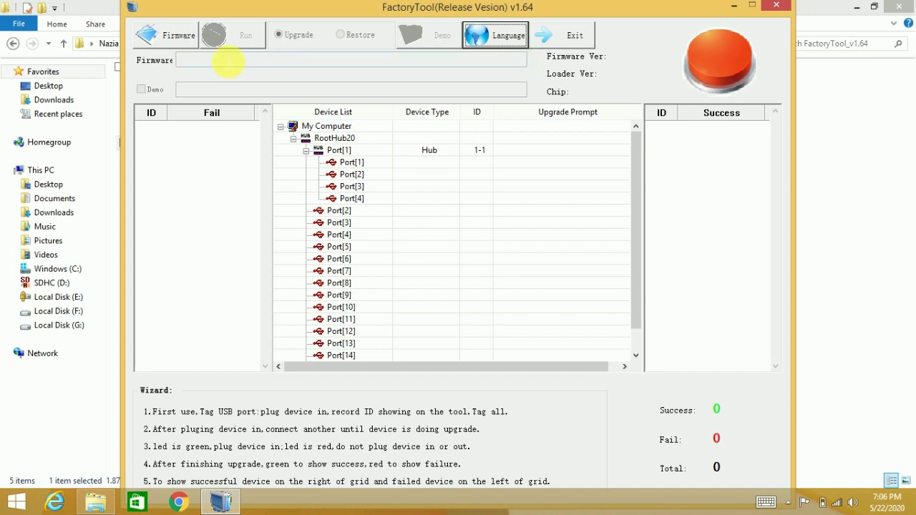
Step: Load RK3328_DC_H96_Max+_HS2734C_9_20191031.2215.img from the Downloads RK3328 folder as the firmware
{"action": "left_click", "coordinate": [178, 39]}
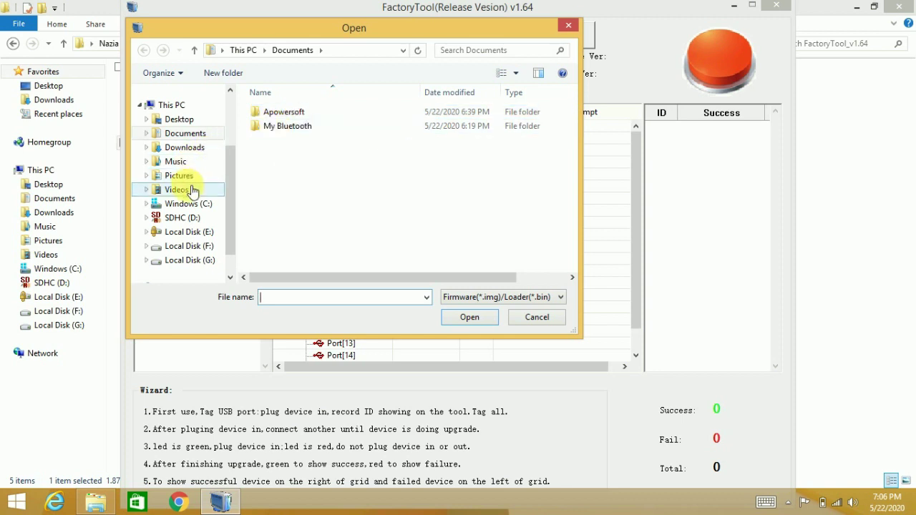
{"action": "left_click", "coordinate": [403, 50]}
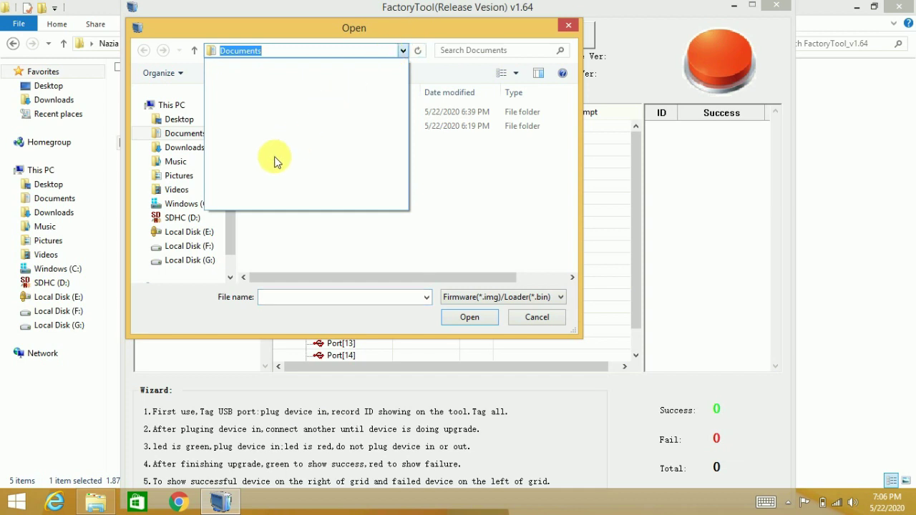
{"action": "left_click", "coordinate": [188, 155]}
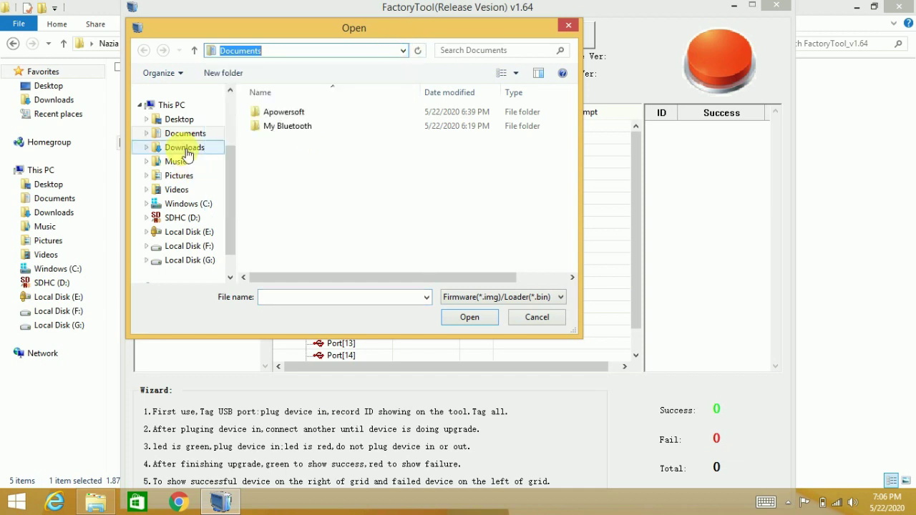
{"action": "left_click", "coordinate": [186, 153]}
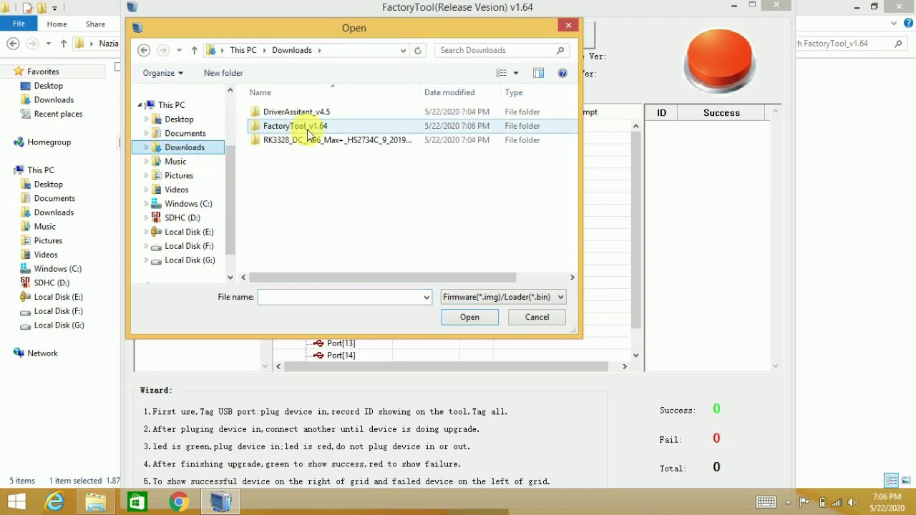
{"action": "double_click", "coordinate": [306, 141]}
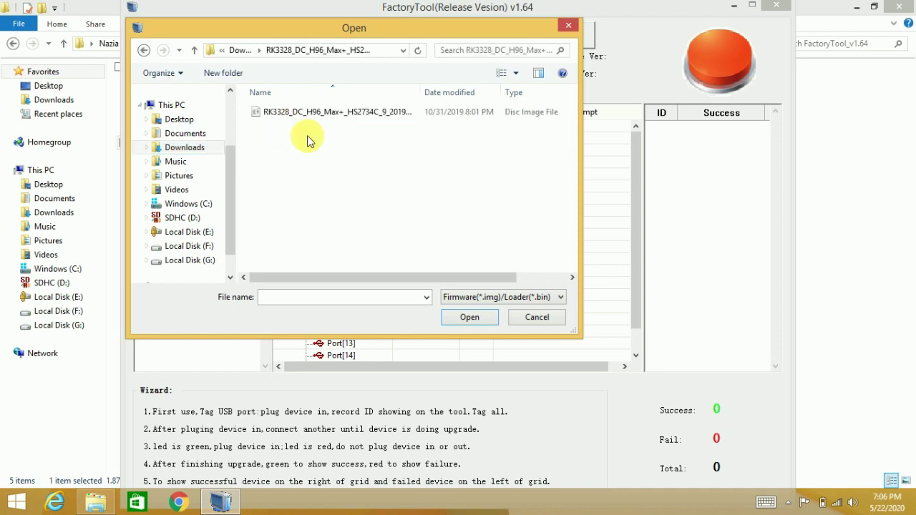
{"action": "left_click", "coordinate": [300, 114]}
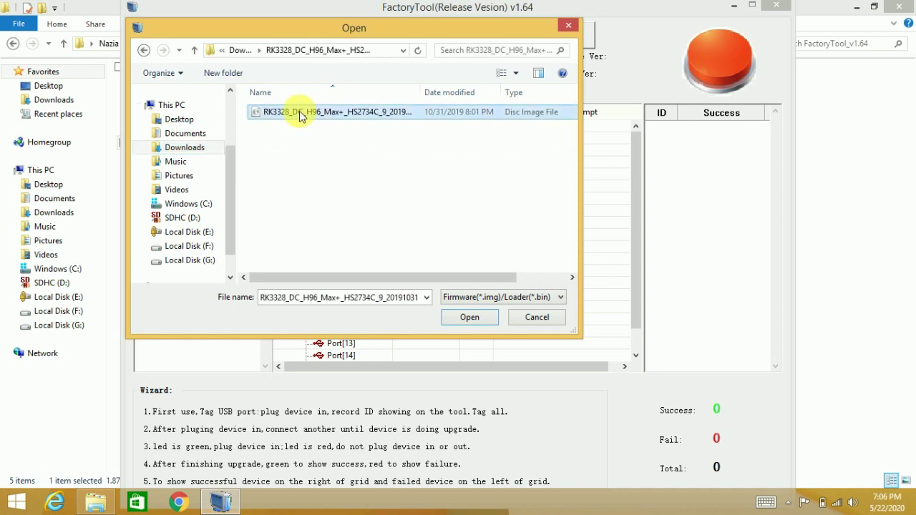
{"action": "left_click", "coordinate": [470, 317]}
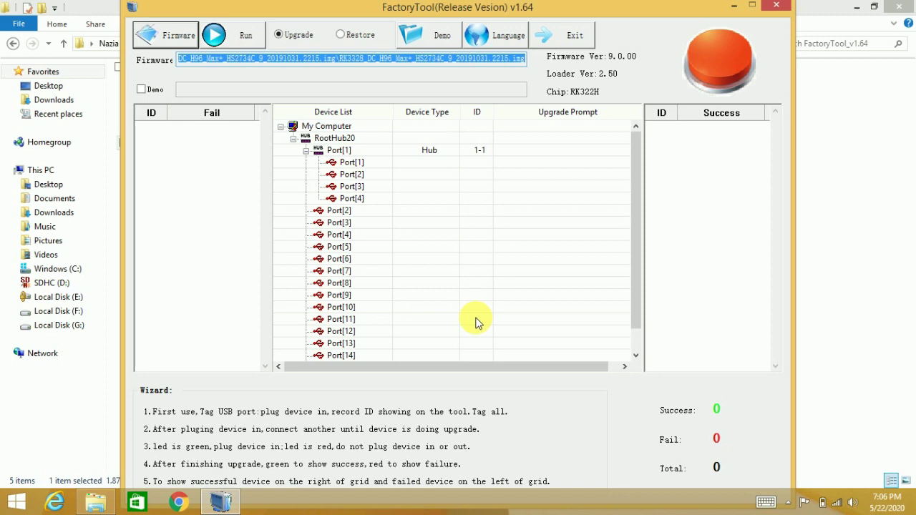
Step: Start the Run so the button becomes Stop and FactoryTool waits for a device
{"action": "left_click", "coordinate": [249, 36]}
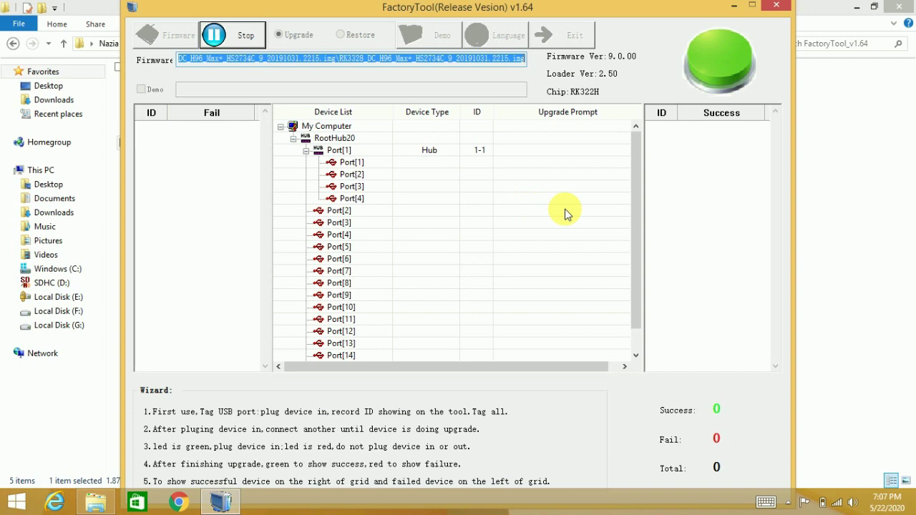
{"action": "left_click_drag", "start_coordinate": [632, 215], "coordinate": [633, 248]}
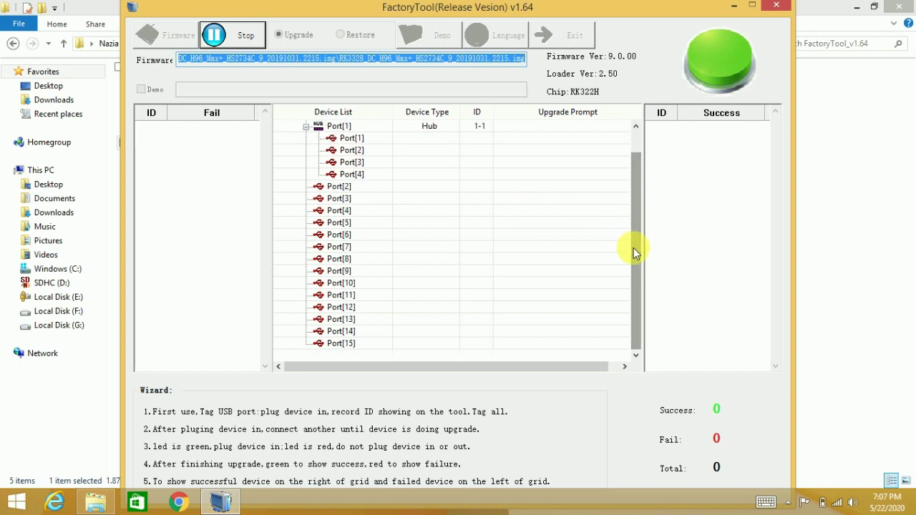